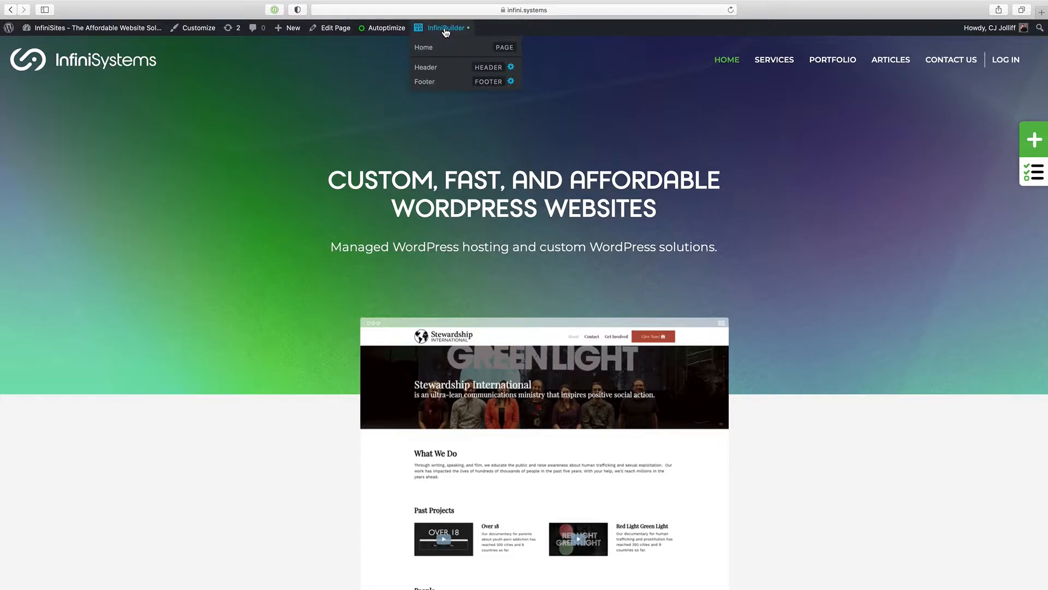
Open the Home page in the InfiniBuilder editor and open the row settings of the "We're Here To Help" section.
left_click(446, 30)
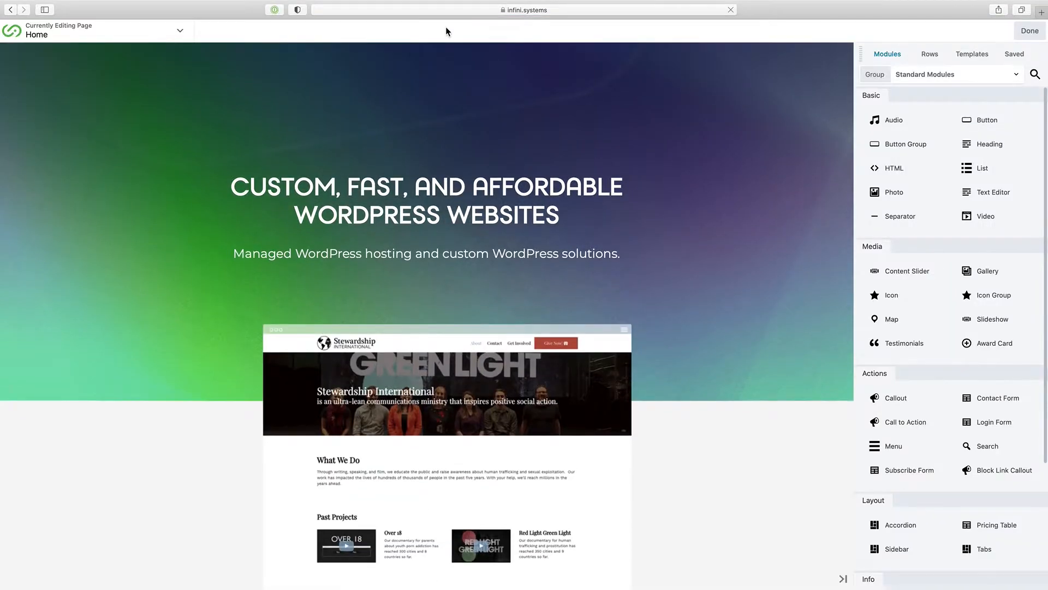
scroll(218, 323, "down", 5)
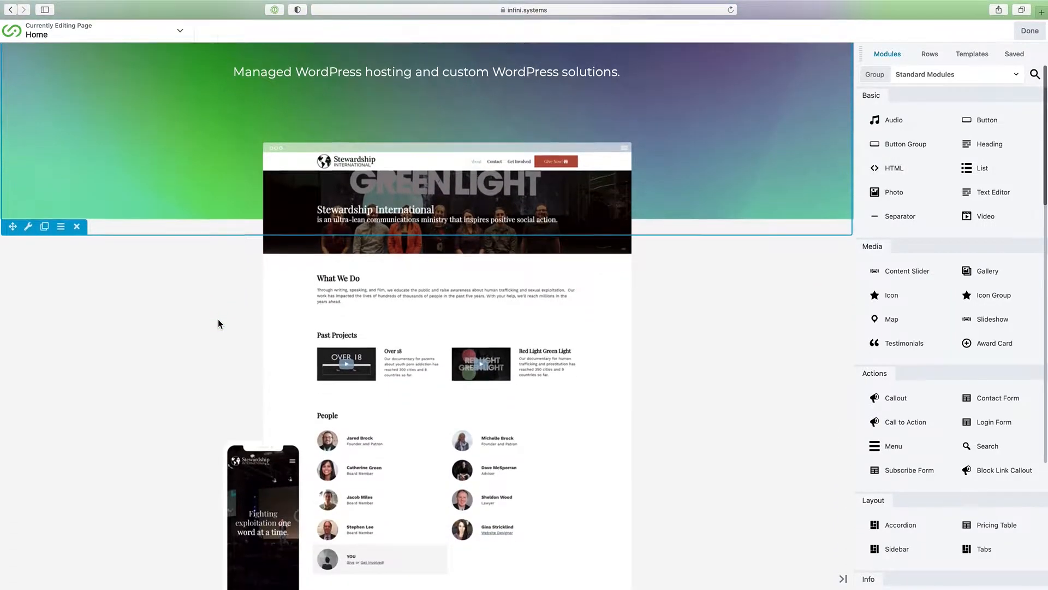
scroll(218, 323, "down", 15)
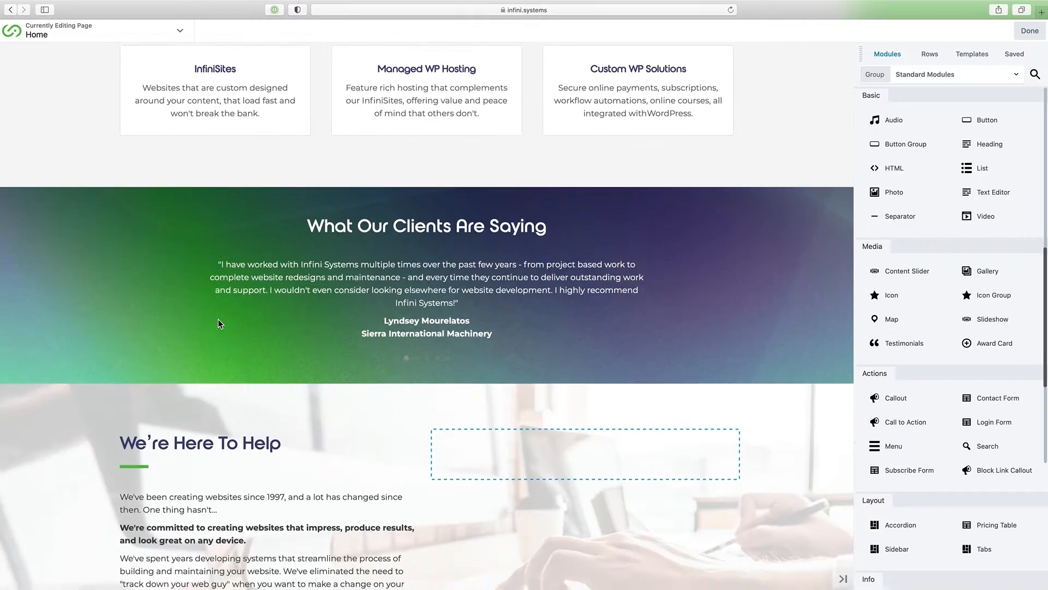
scroll(218, 318, "down", 4)
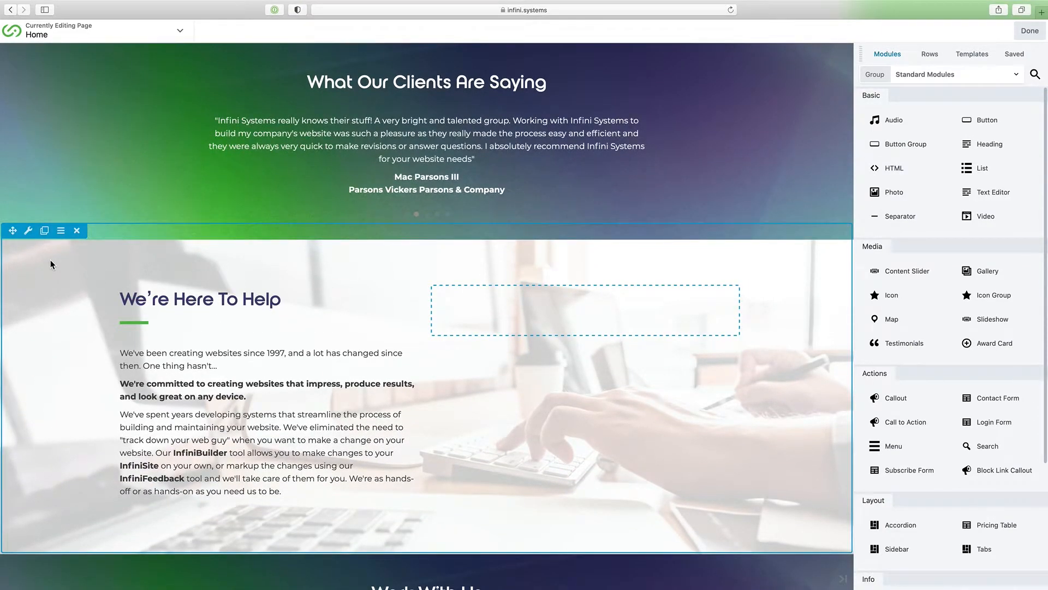
left_click(29, 231)
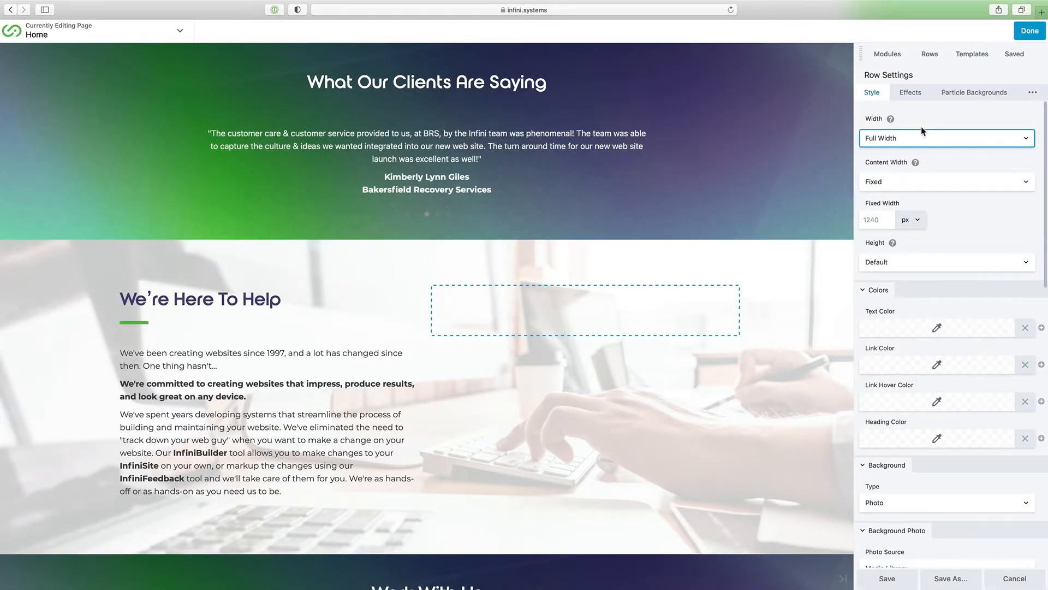
Change the row's background type from Photo to Color and apply the #606060 colour preset.
scroll(948, 201, "down", 3)
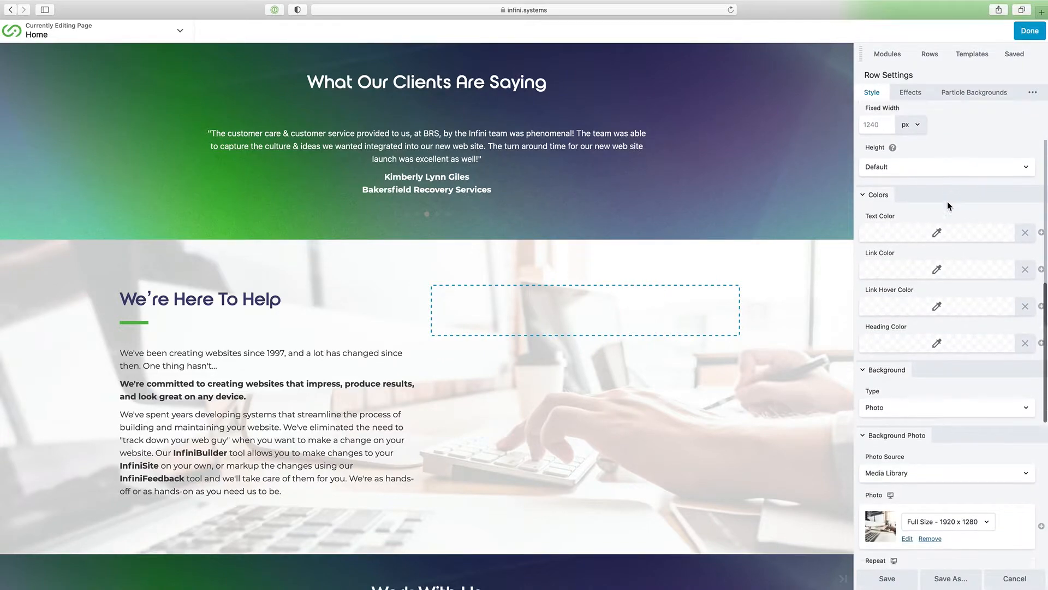
scroll(948, 201, "down", 3)
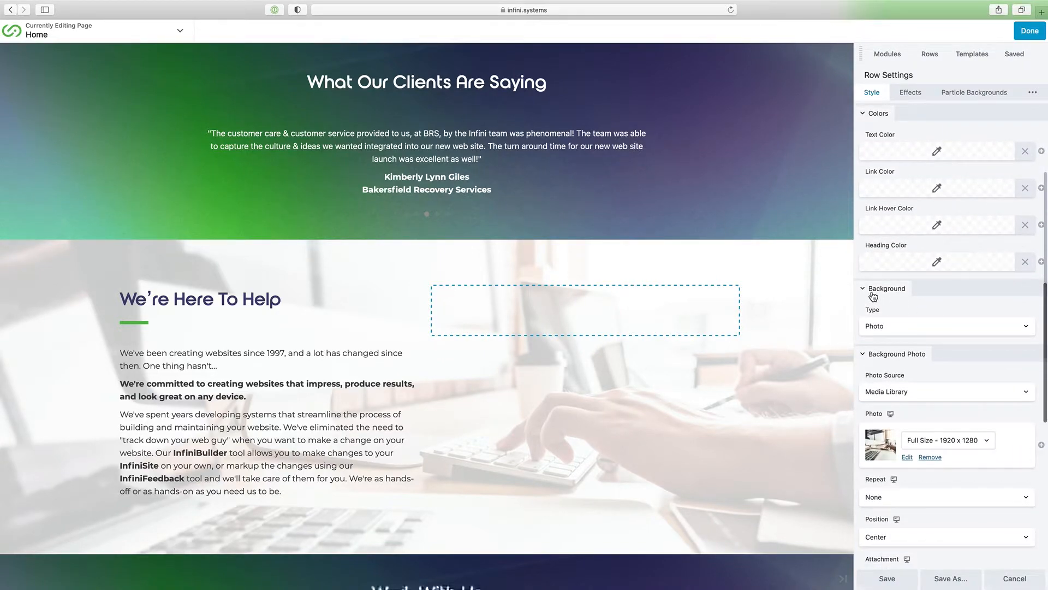
left_click(900, 326)
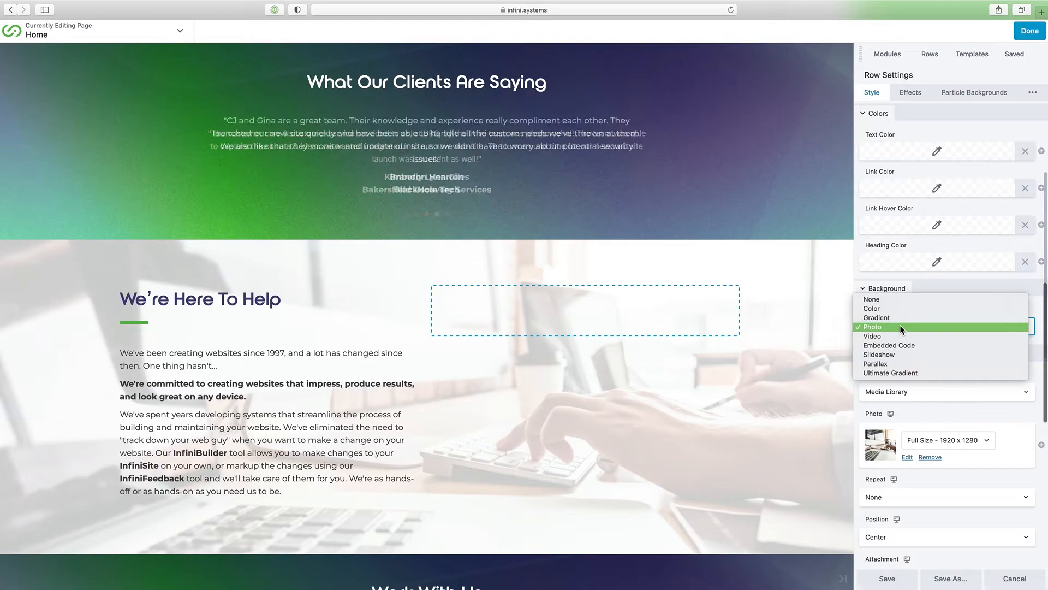
left_click(893, 310)
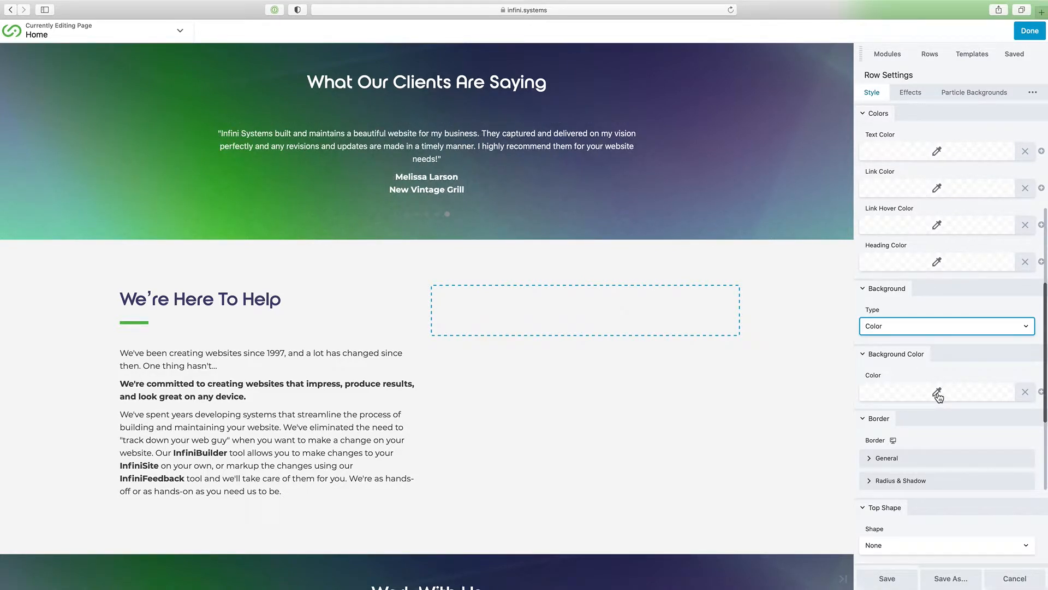
left_click(937, 394)
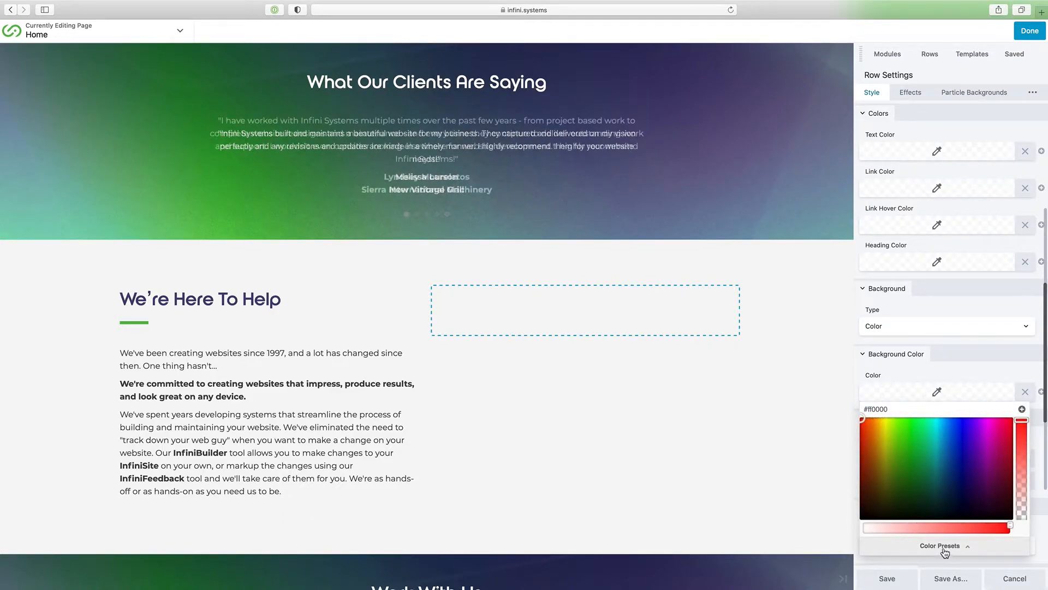
left_click(944, 547)
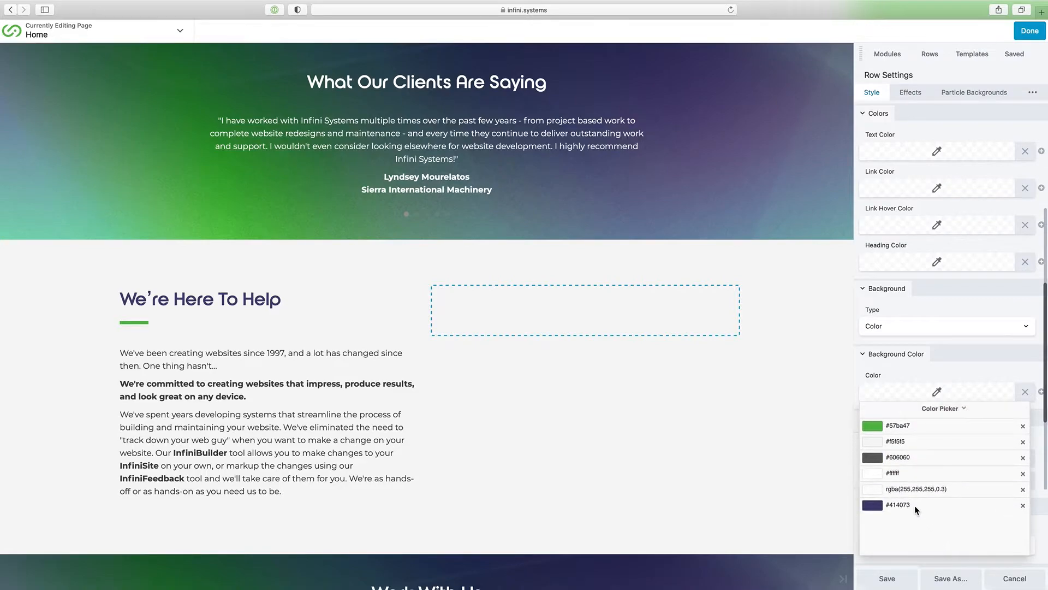
left_click(902, 462)
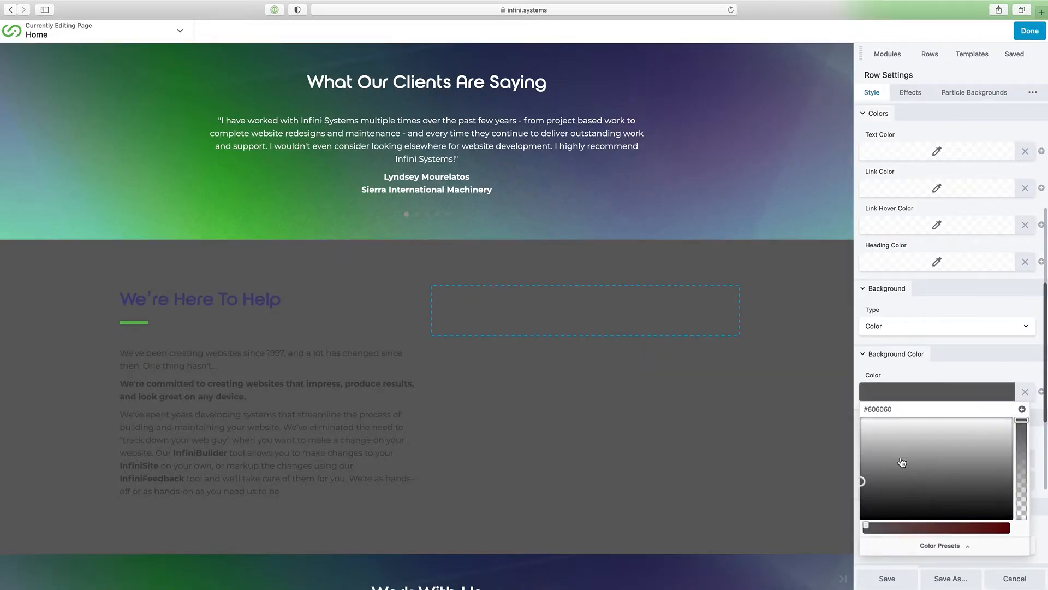
Set the "We're Here To Help" heading's colour to the white preset #ffffff.
scroll(626, 395, "down", 2)
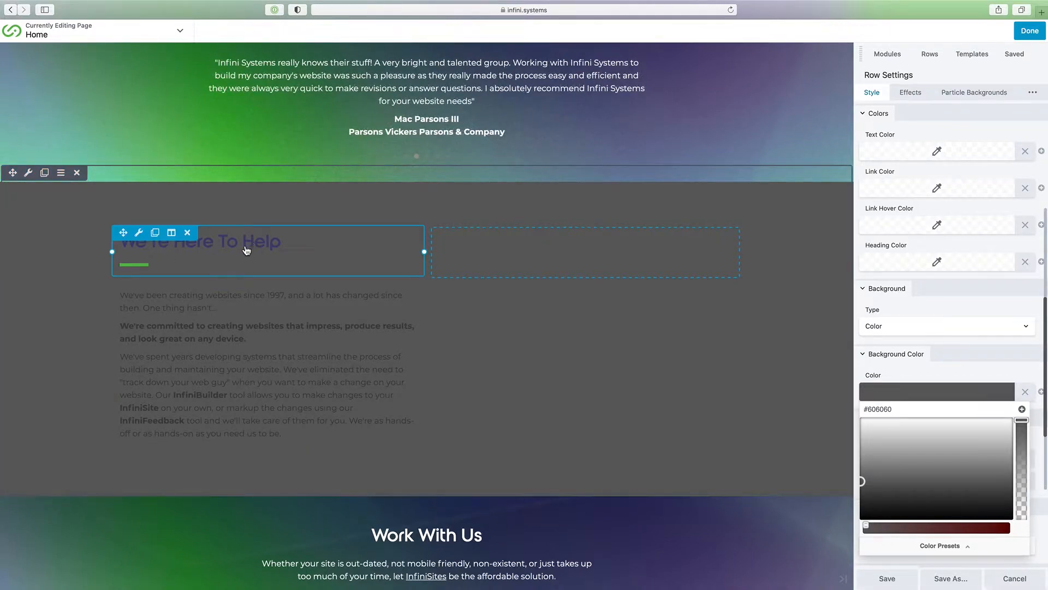
left_click(139, 232)
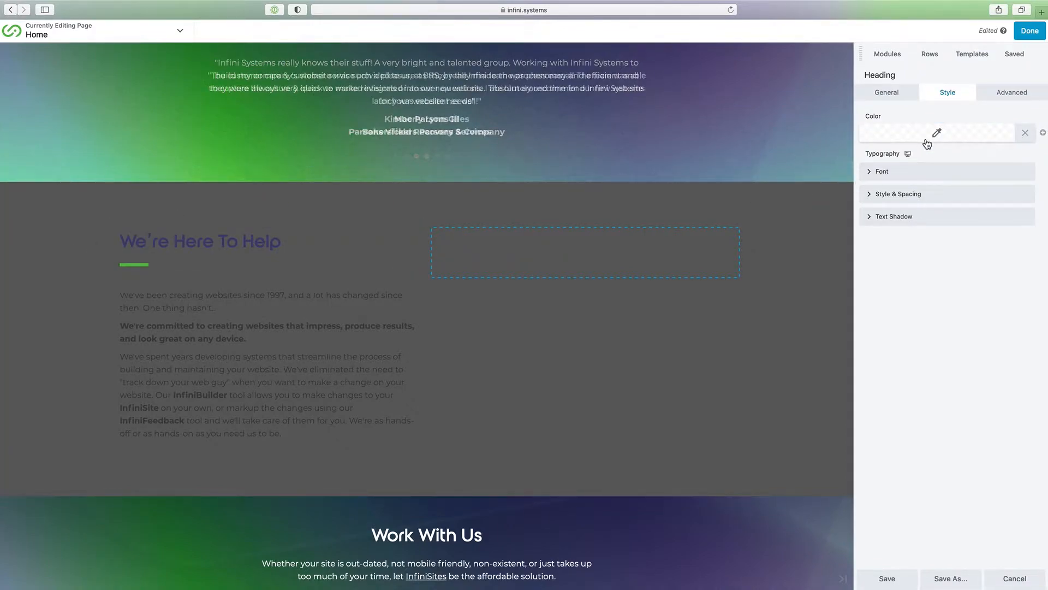
left_click(903, 96)
left_click(946, 95)
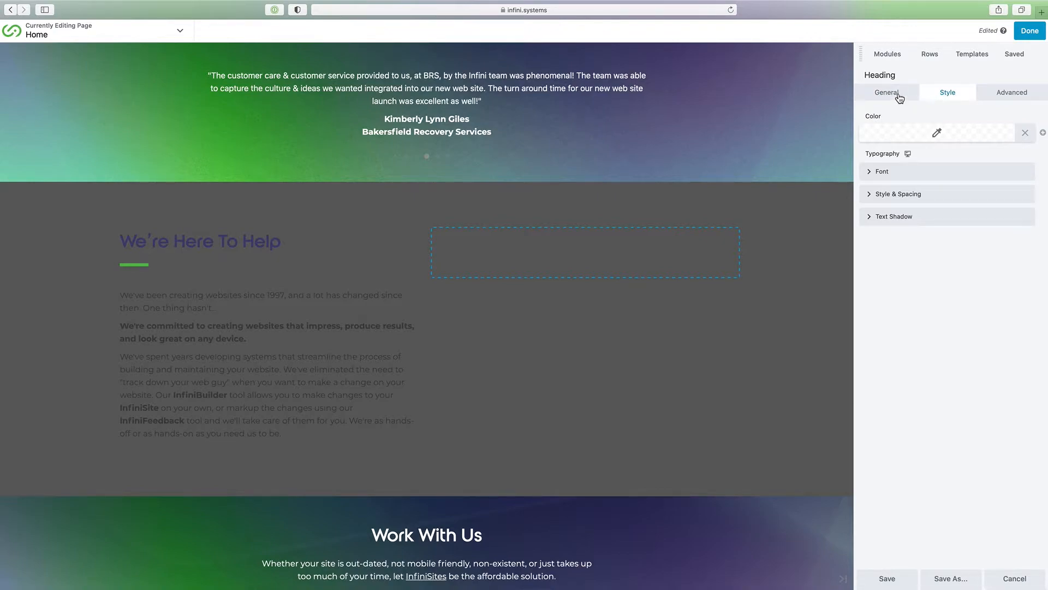
left_click(899, 97)
left_click(948, 95)
left_click(939, 137)
left_click(953, 288)
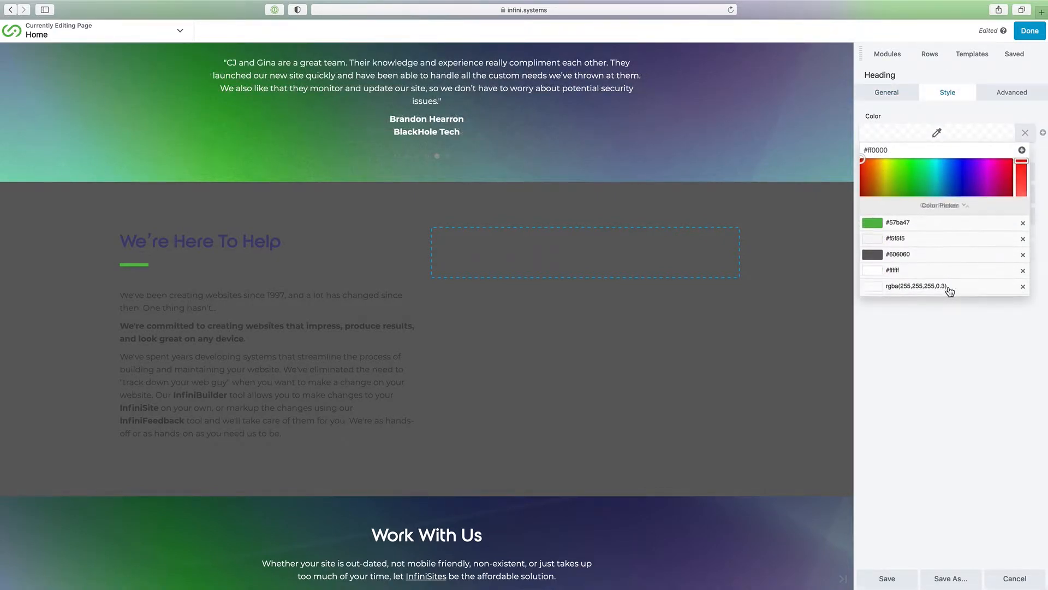
left_click(901, 213)
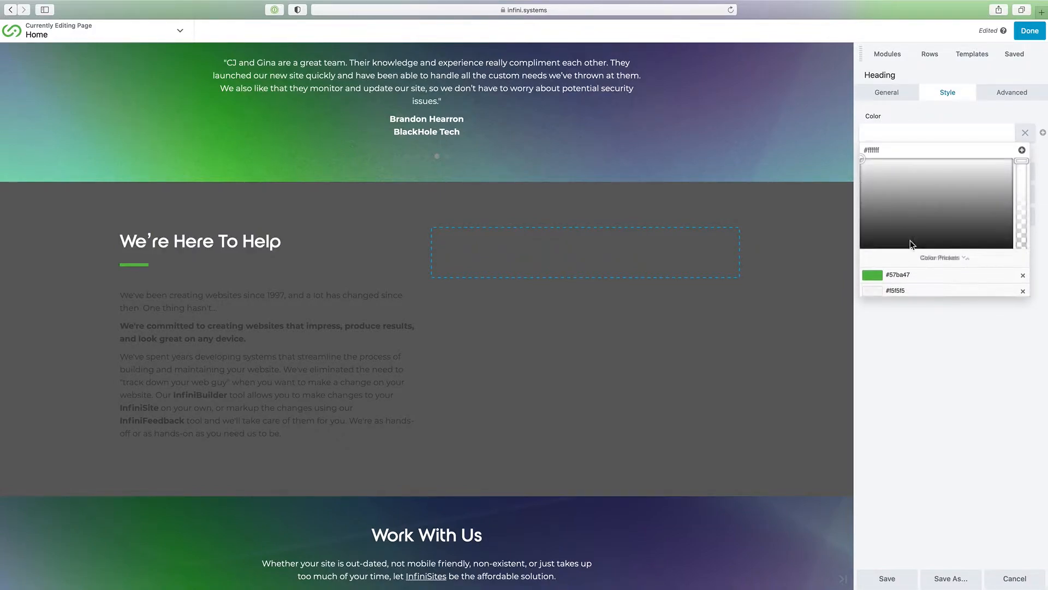
left_click(929, 349)
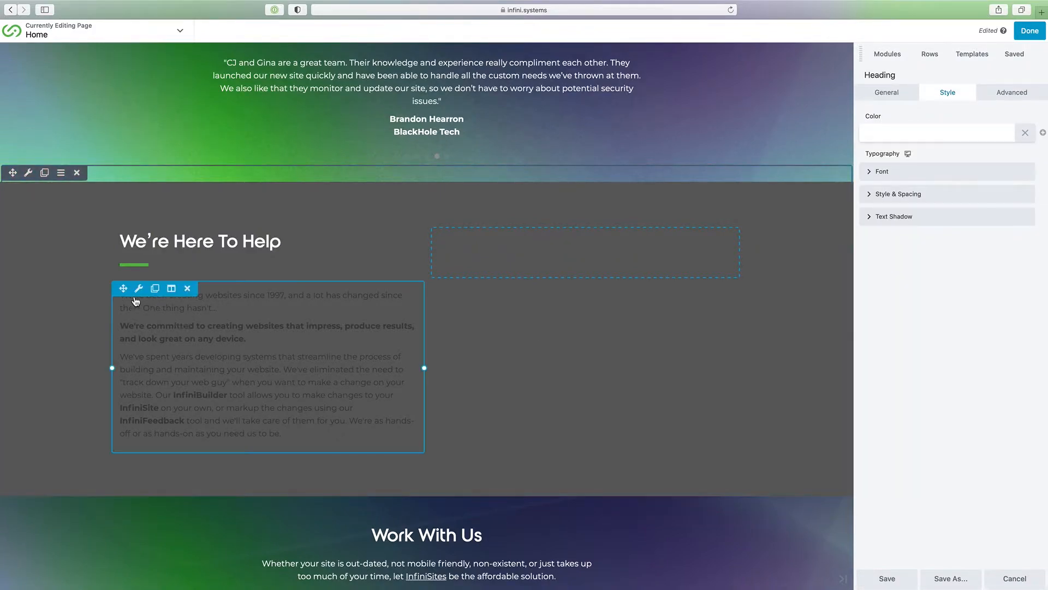
Set the text colour of the paragraph block below the heading to the #ffffff preset and save the module.
left_click(140, 290)
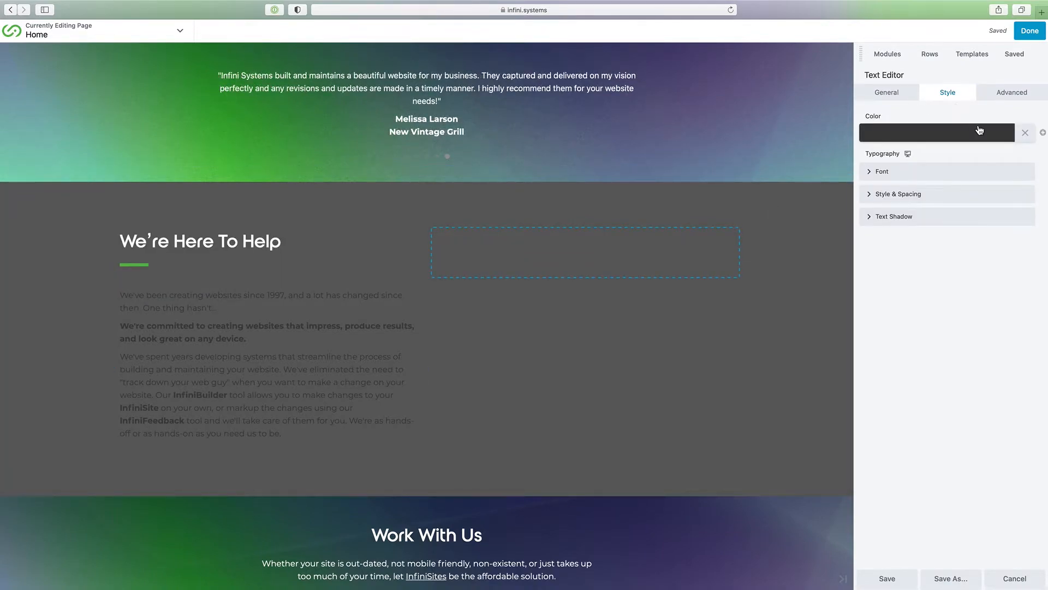
left_click(1001, 136)
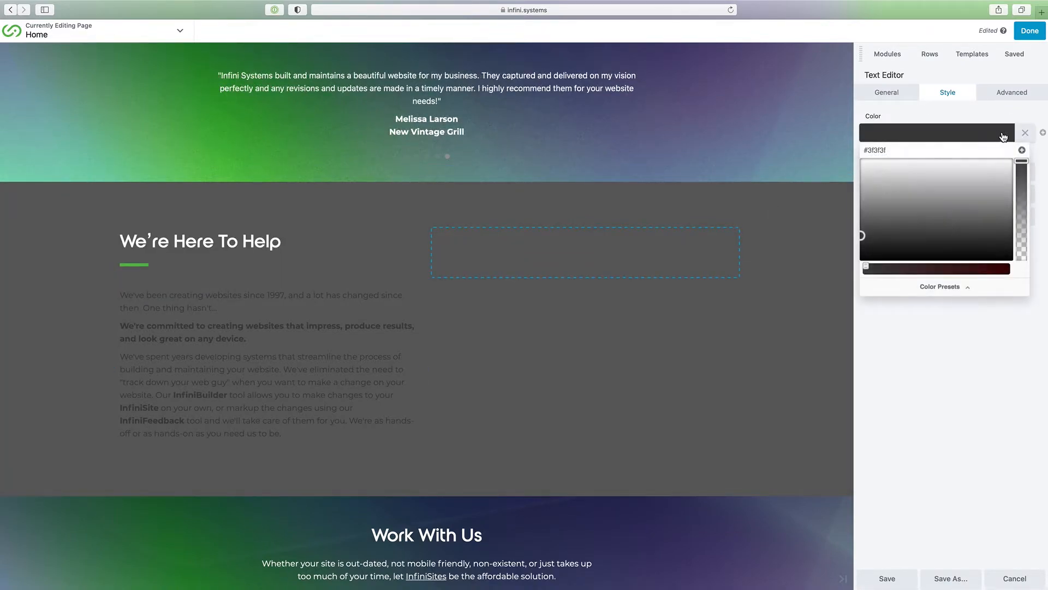
left_click(913, 288)
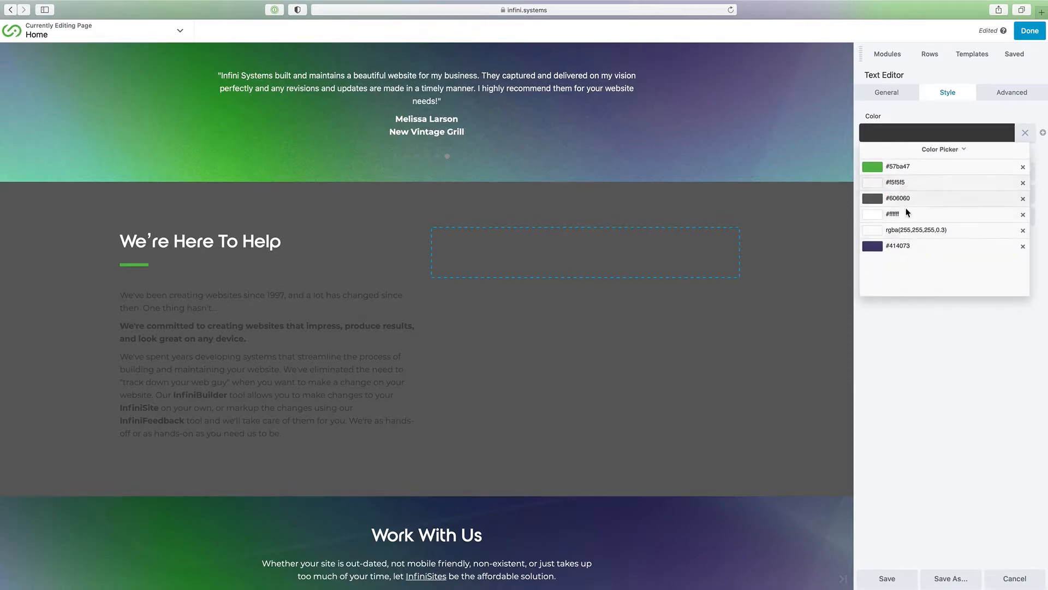
left_click(900, 218)
left_click(937, 383)
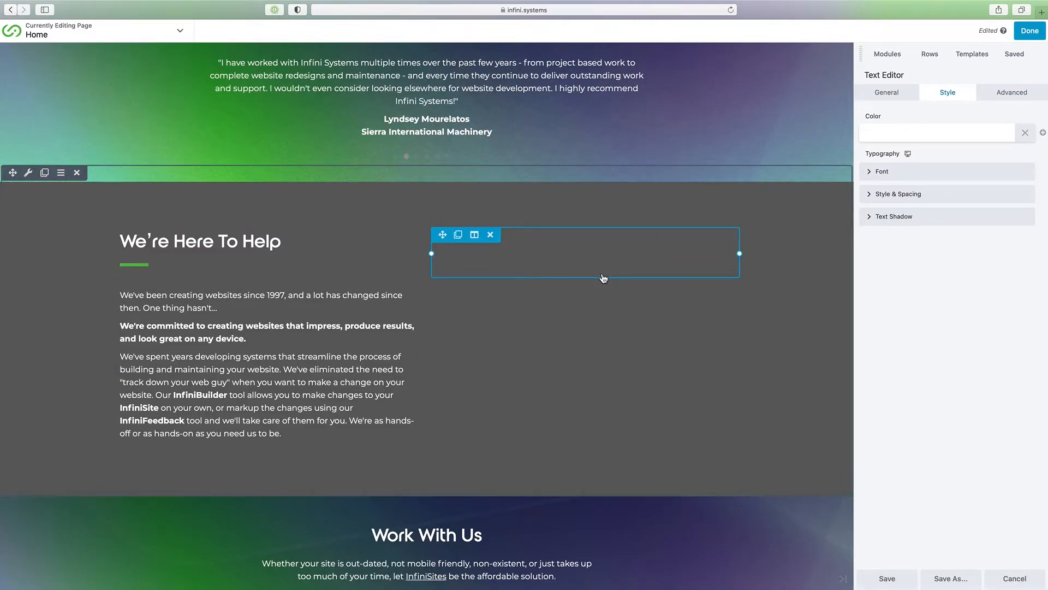
left_click(888, 578)
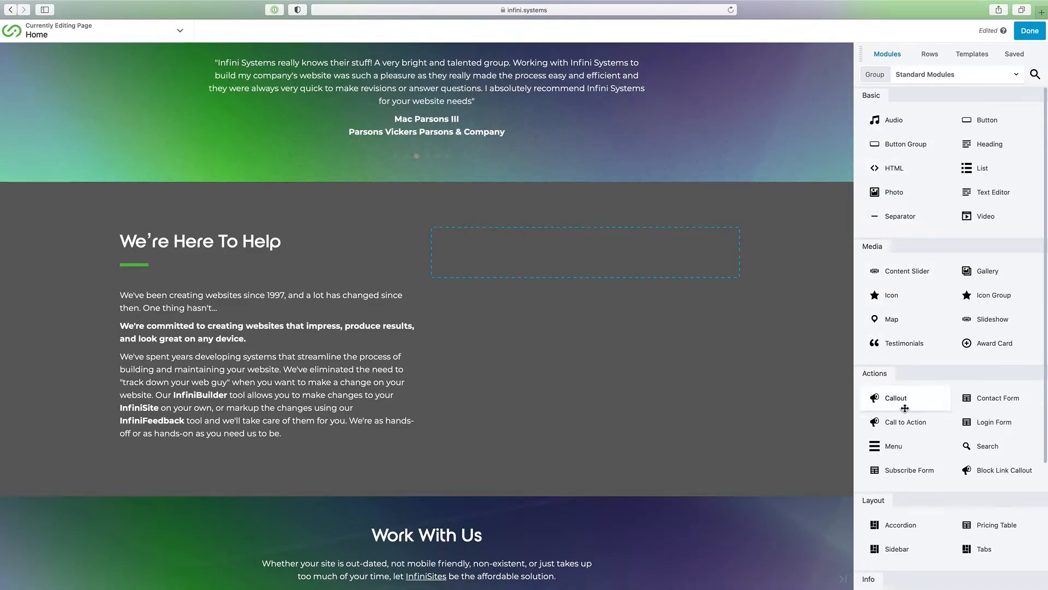
Add a Photo module to the empty column beside the "We're Here To Help" text.
scroll(922, 420, "down", 5)
scroll(923, 382, "up", 5)
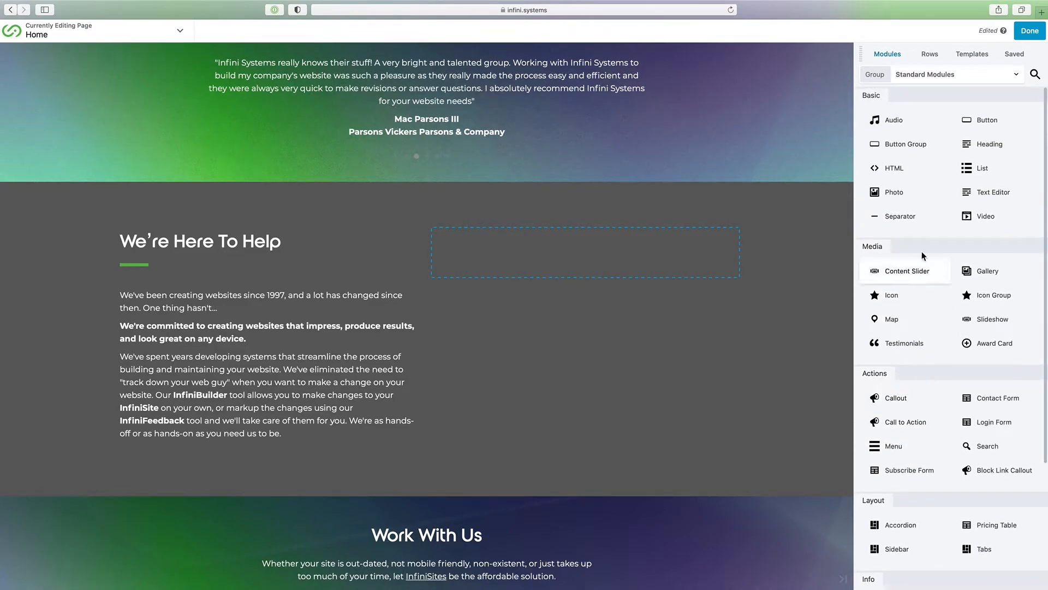
left_click_drag(883, 196, 599, 273)
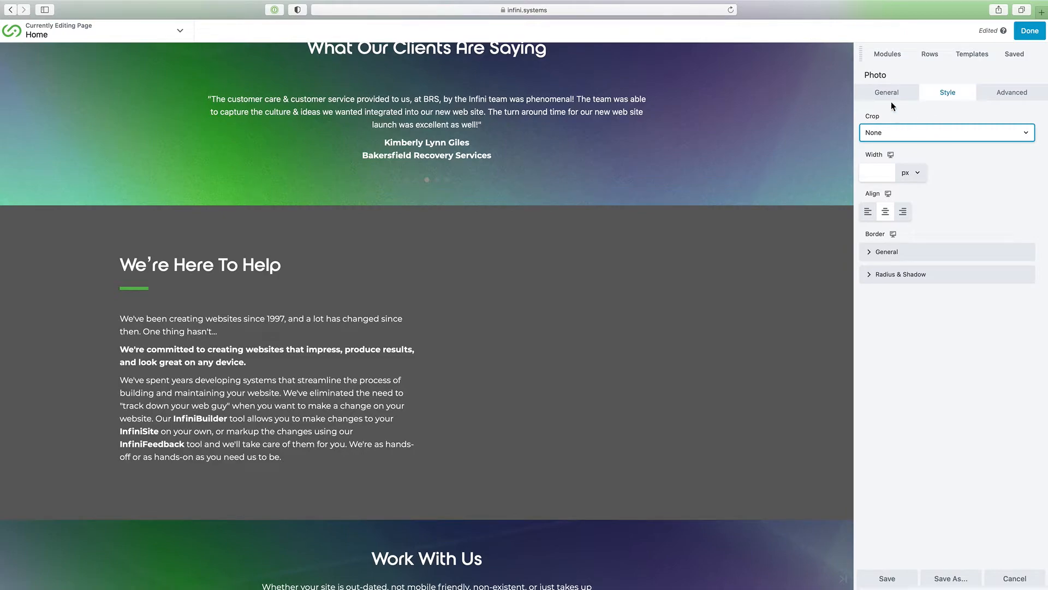
Keep Media Library as the photo source, upload black-and-gray-digital-device-193003-2.jpg and use it as the module's photo.
left_click(904, 96)
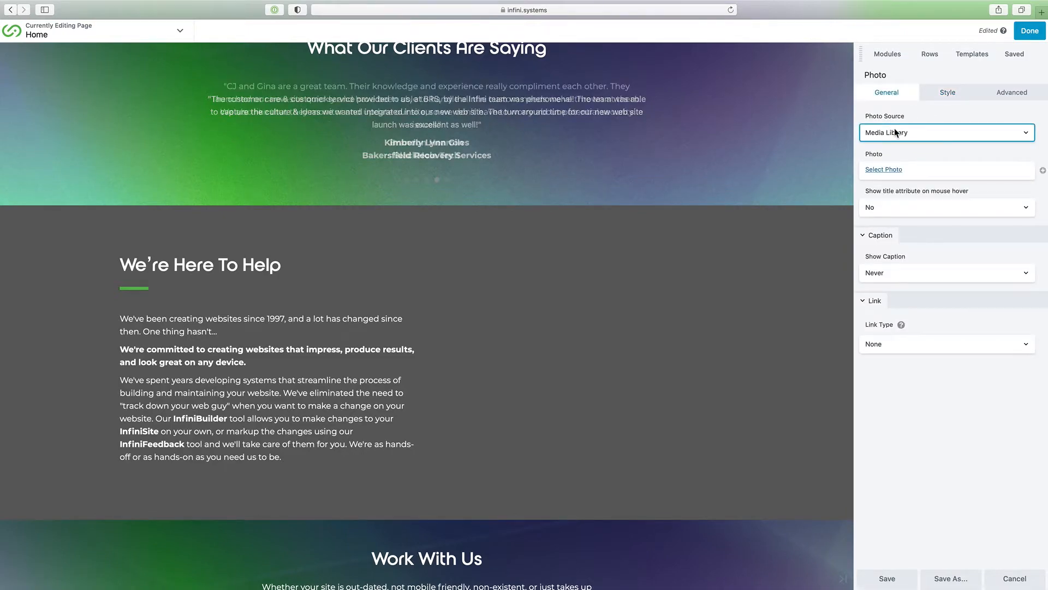
left_click(886, 134)
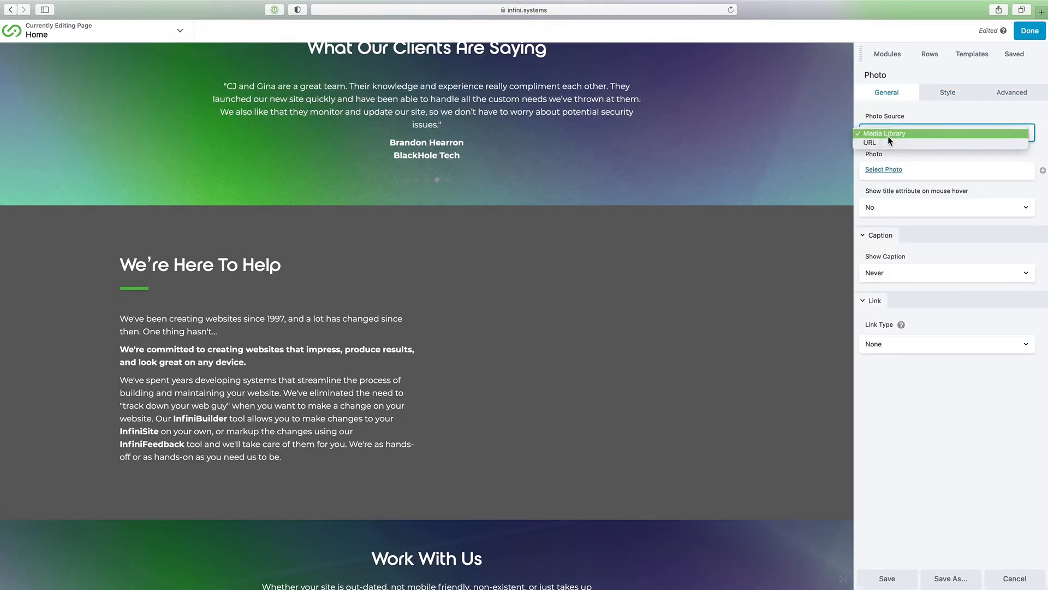
left_click(908, 133)
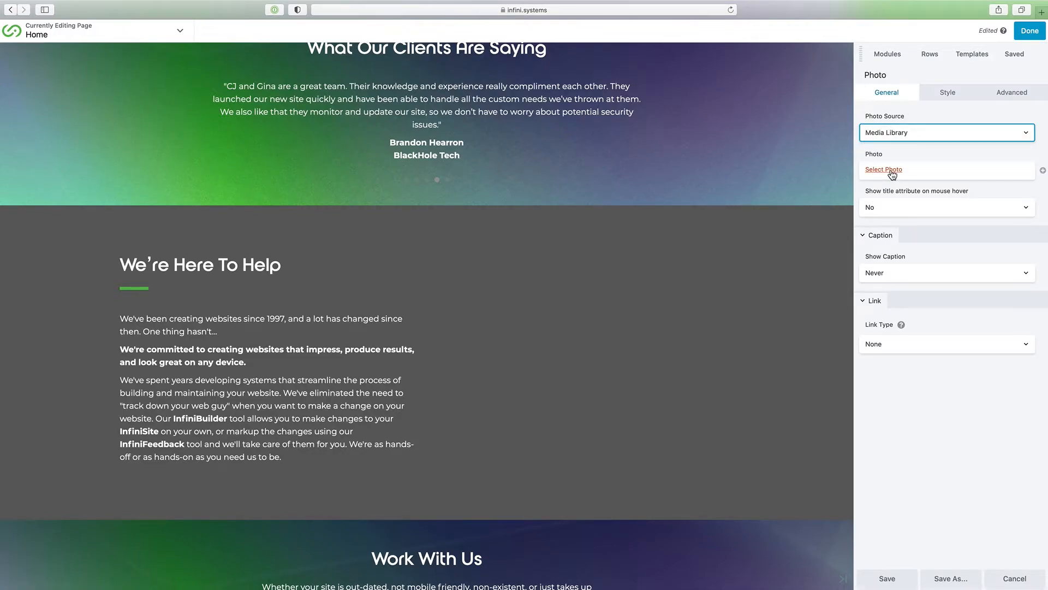
left_click(890, 170)
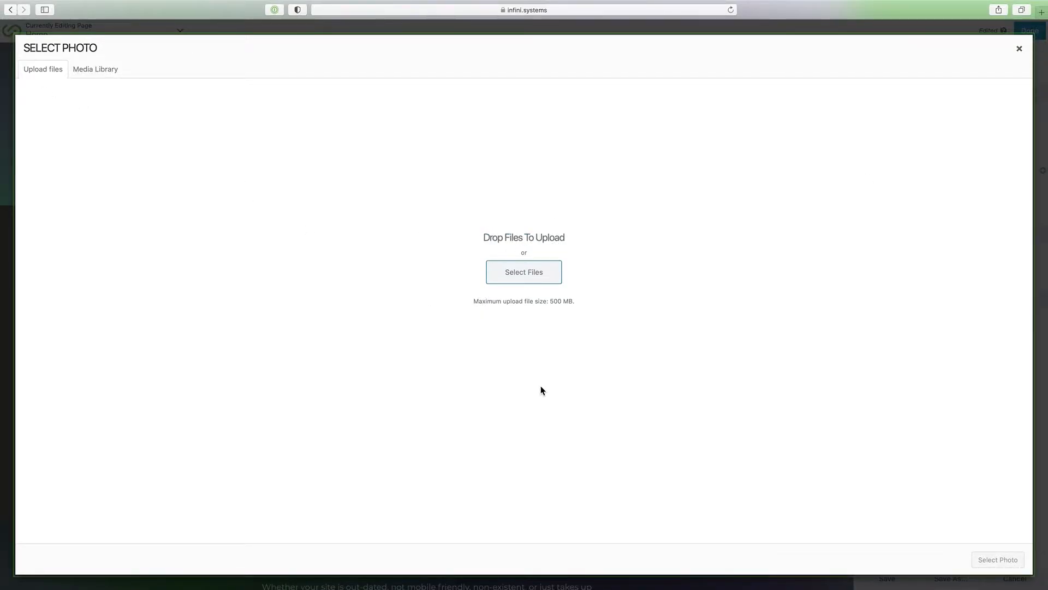
left_click(541, 279)
left_click(284, 67)
left_click(849, 239)
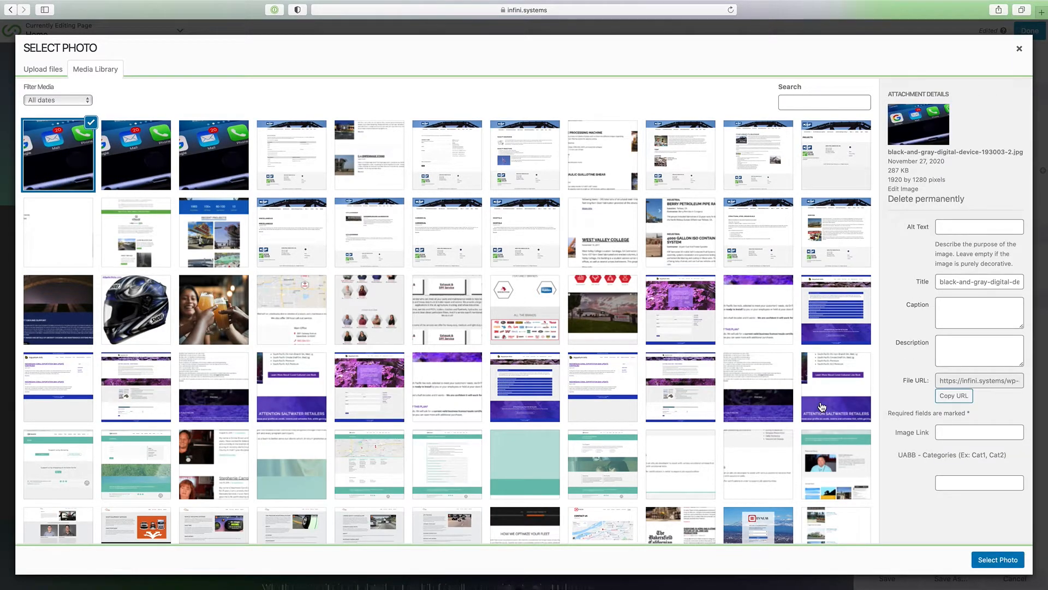
left_click(995, 560)
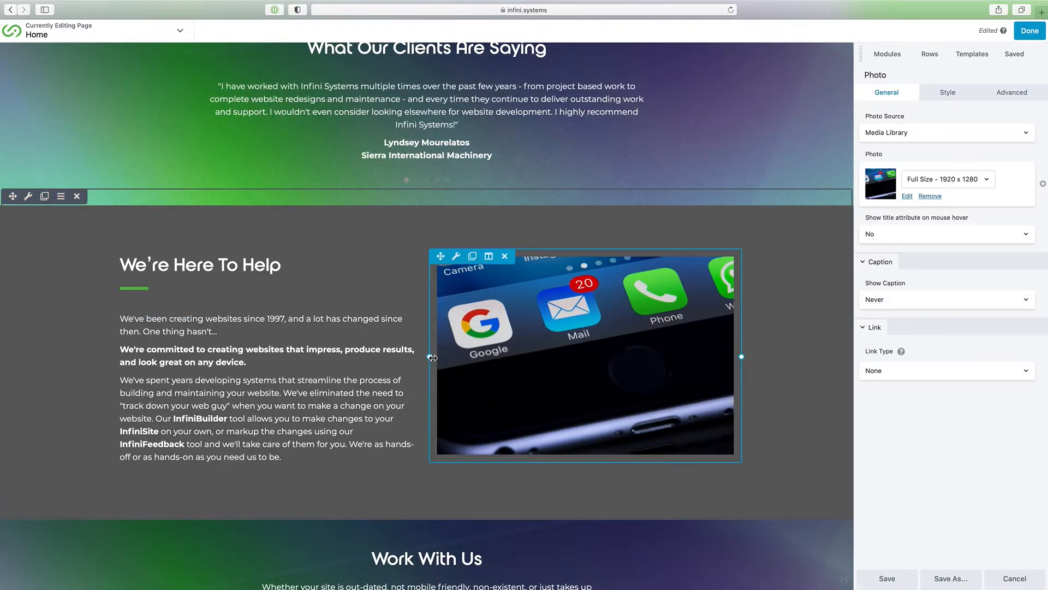
Narrow the photo column to widen the text column beside it, and open the paragraph block for editing.
left_click_drag(431, 357, 469, 367)
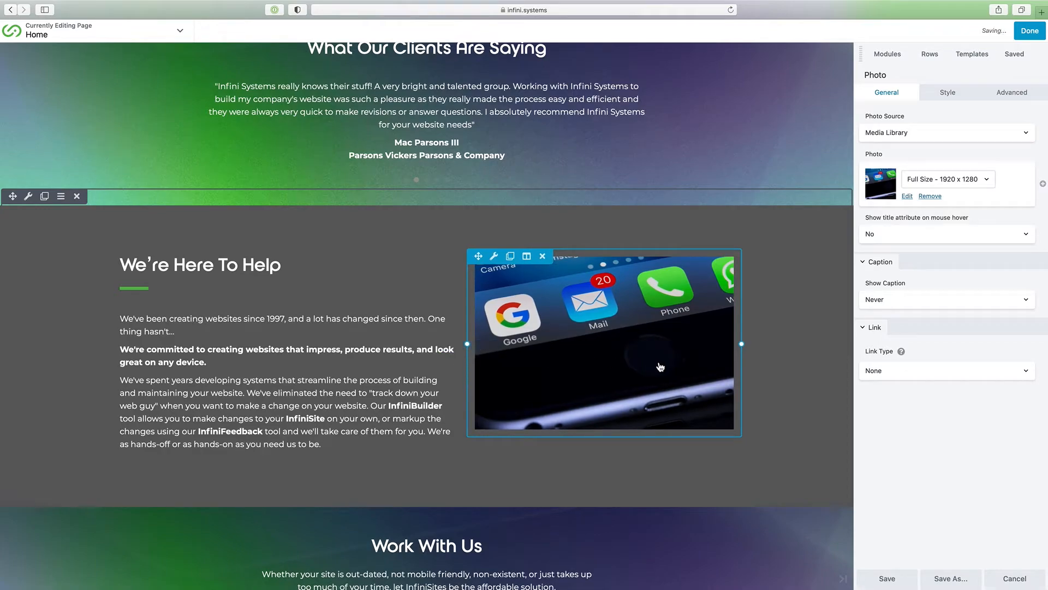
left_click(374, 329)
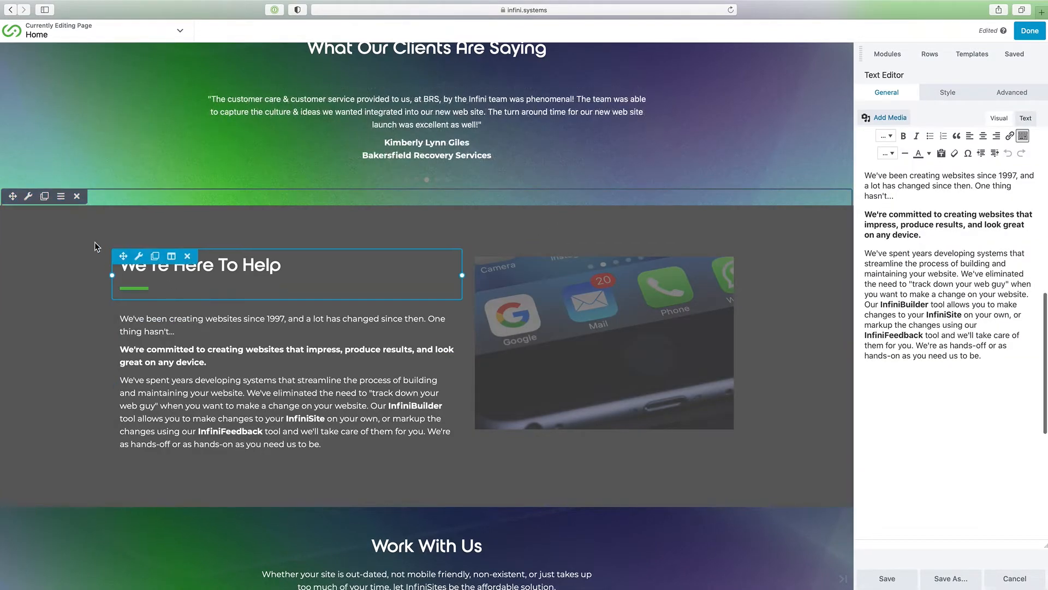
Move the whole "We're Here To Help" row above the "What Our Clients Are Saying" row.
scroll(94, 241, "up", 2)
scroll(94, 243, "up", 2)
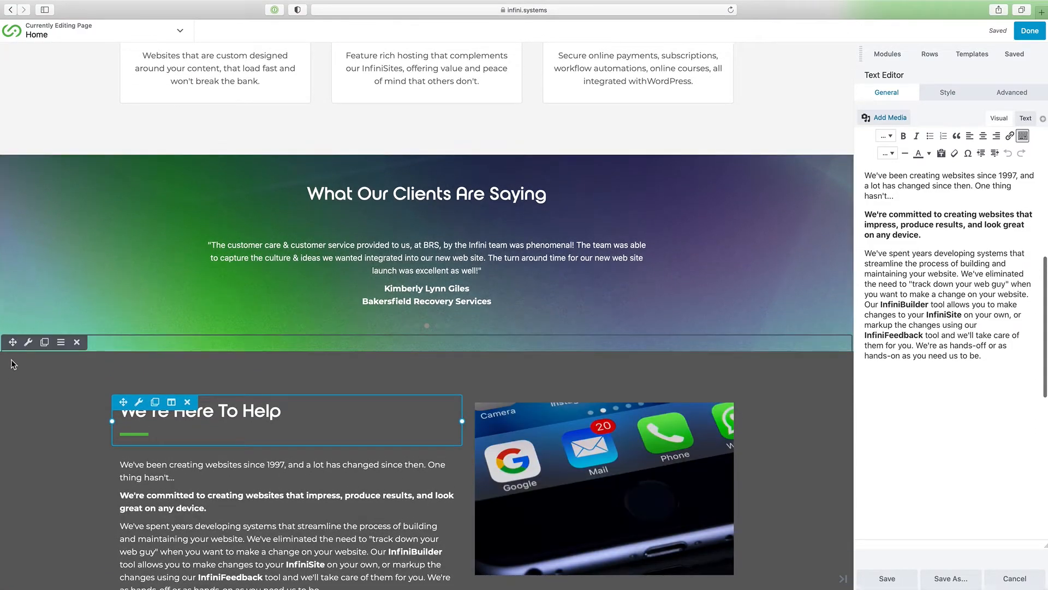
left_click_drag(13, 343, 87, 82)
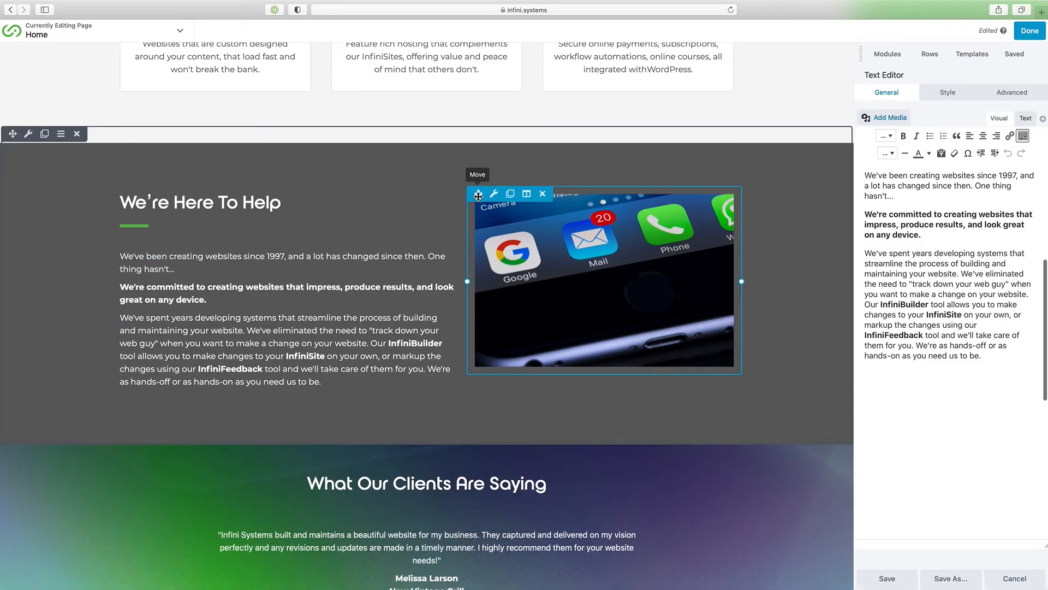
Move the photo ahead of the "We're Here To Help" text, removing the emptied column and slightly widening the photo column.
left_click_drag(479, 194, 112, 232)
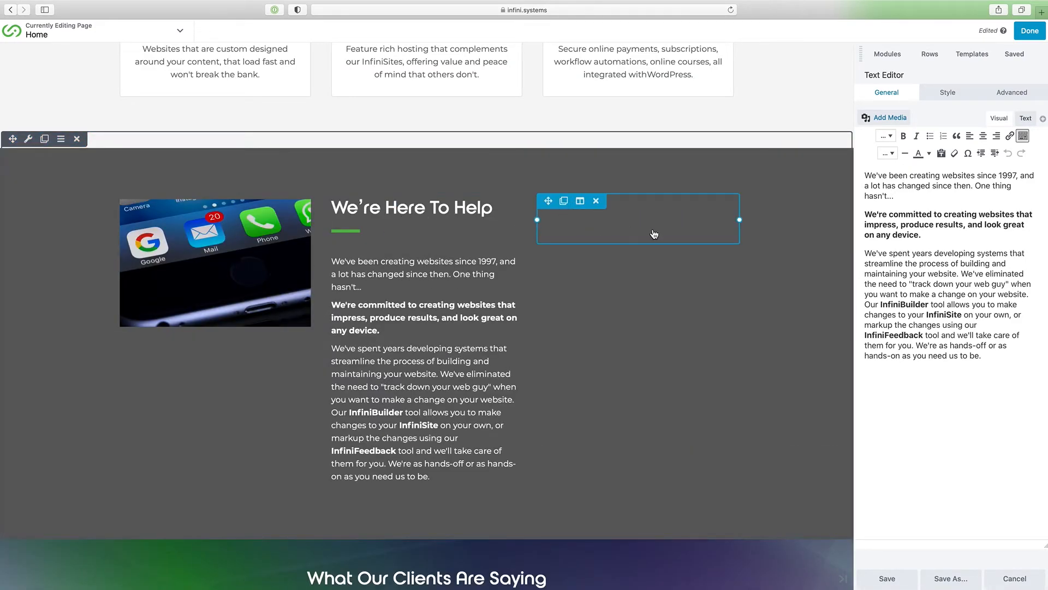
left_click(597, 202)
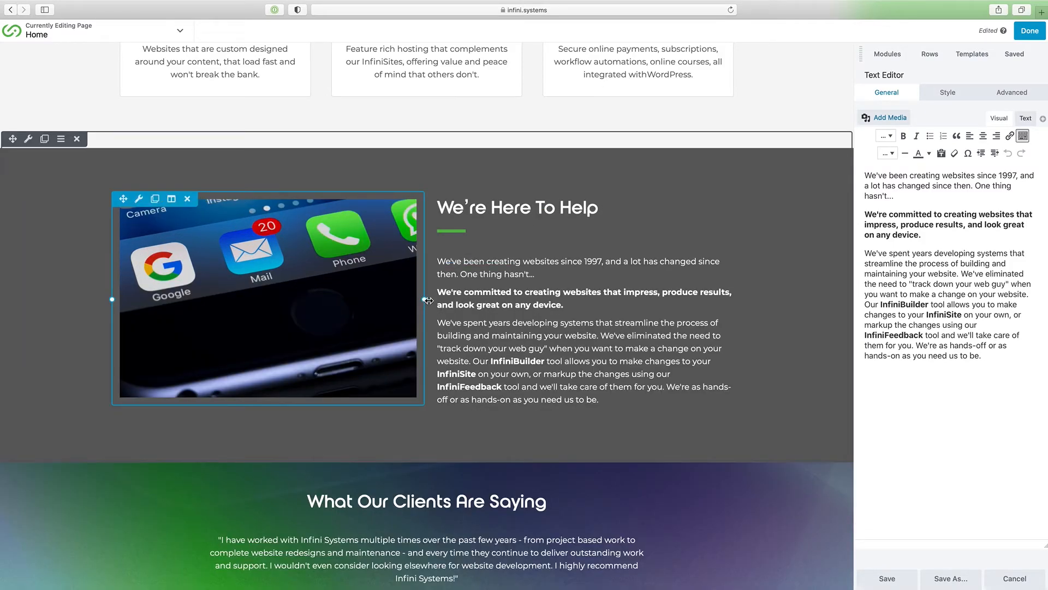
left_click_drag(425, 300, 436, 302)
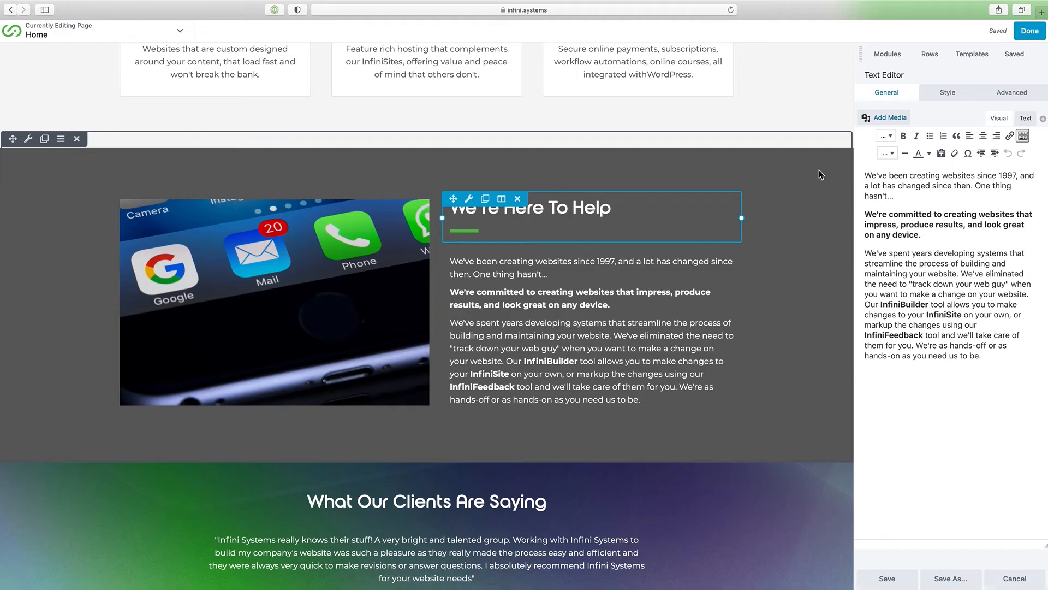
Save the open text block's settings, exit the builder discarding all unpublished changes, and check the "We're Here To Help" section on the live page.
left_click(891, 577)
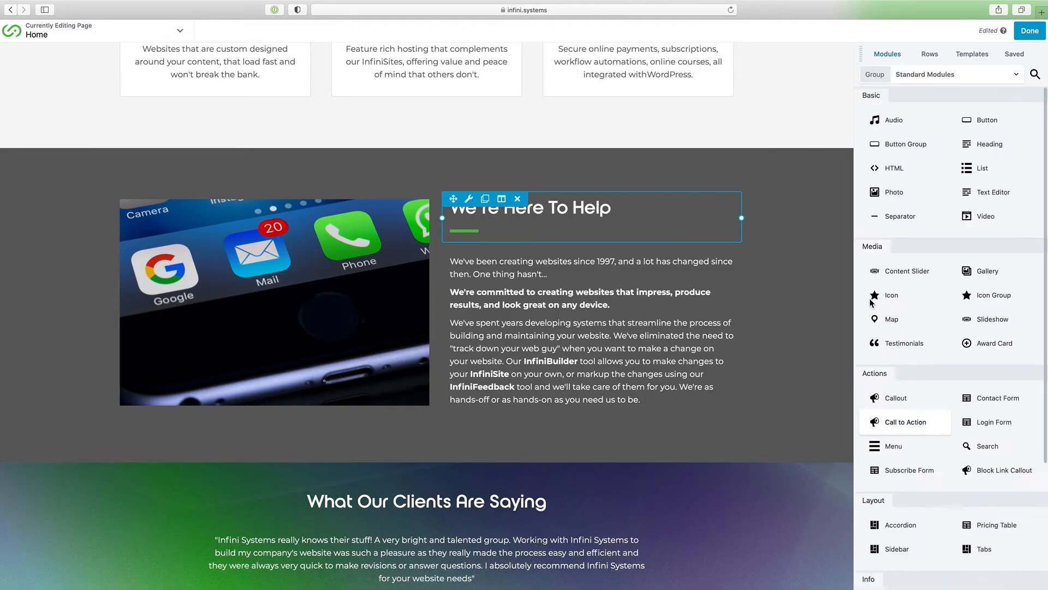
left_click(1036, 34)
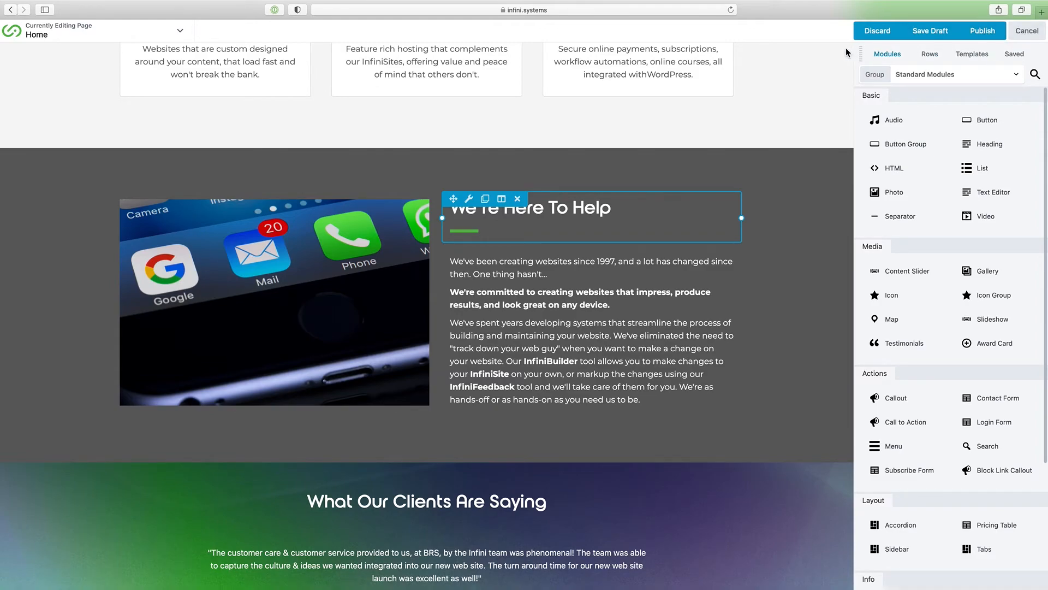
left_click(877, 33)
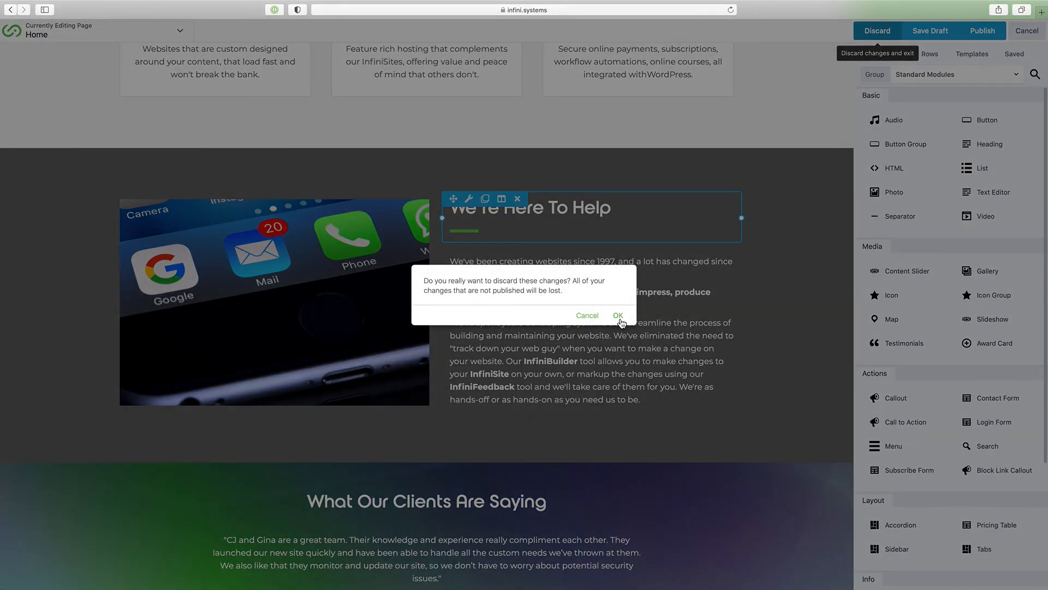
left_click(619, 317)
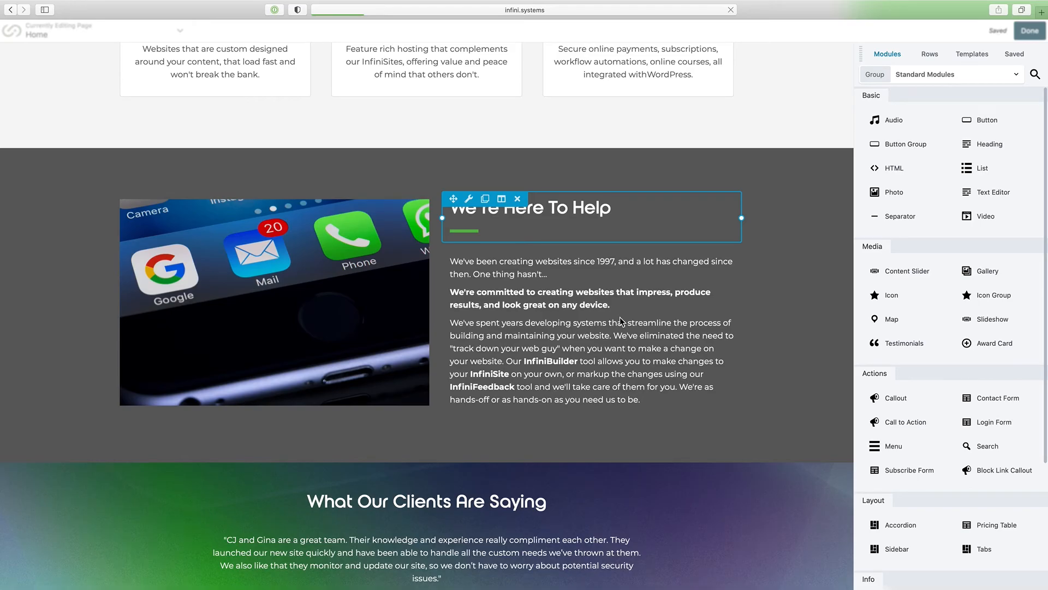
scroll(620, 318, "down", 8)
scroll(620, 321, "down", 10)
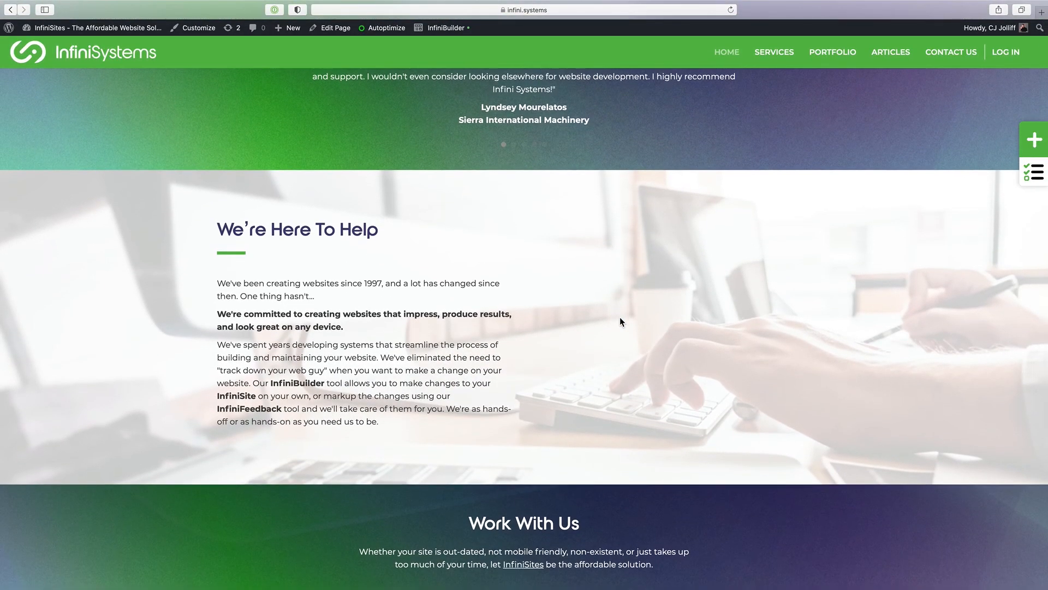